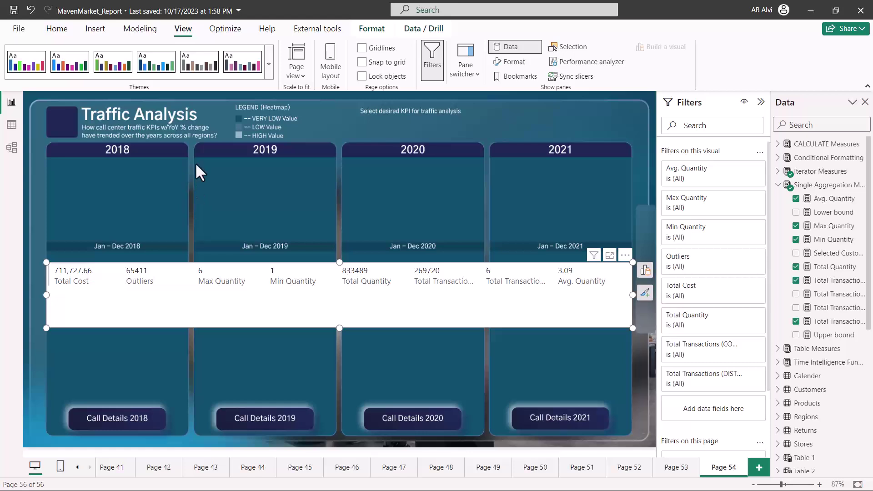
Step: Start publishing the MavenMarket_Report and save its pending changes
{"action": "left_click", "coordinate": [57, 30]}
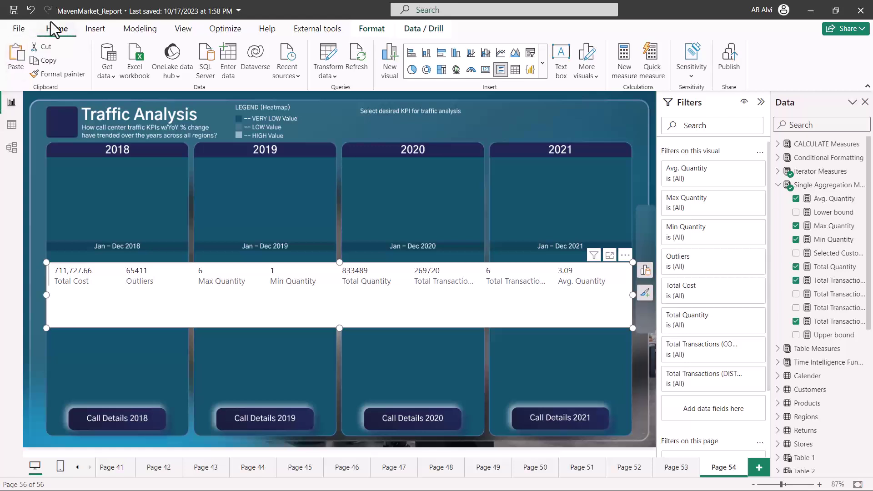
{"action": "mouse_move", "coordinate": [36, 23]}
{"action": "left_mouse_down"}
{"action": "mouse_move", "coordinate": [80, 46]}
{"action": "mouse_move", "coordinate": [34, 47]}
{"action": "left_mouse_up"}
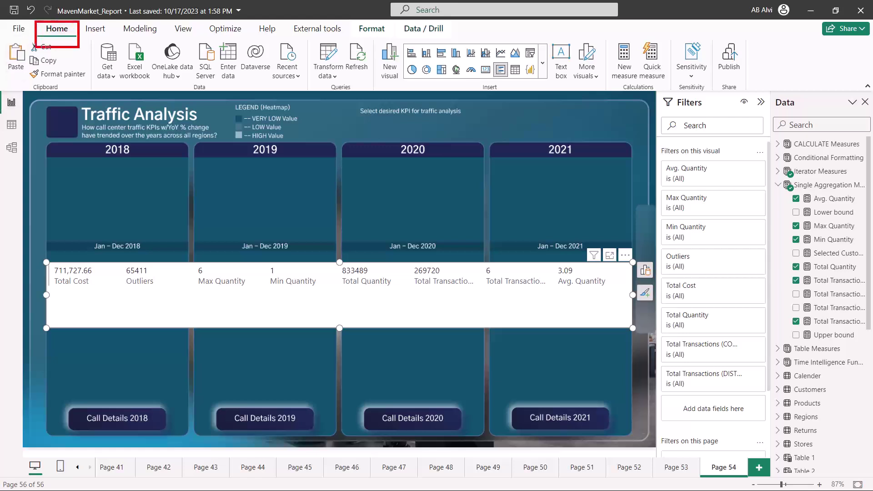
{"action": "key", "text": "Escape"}
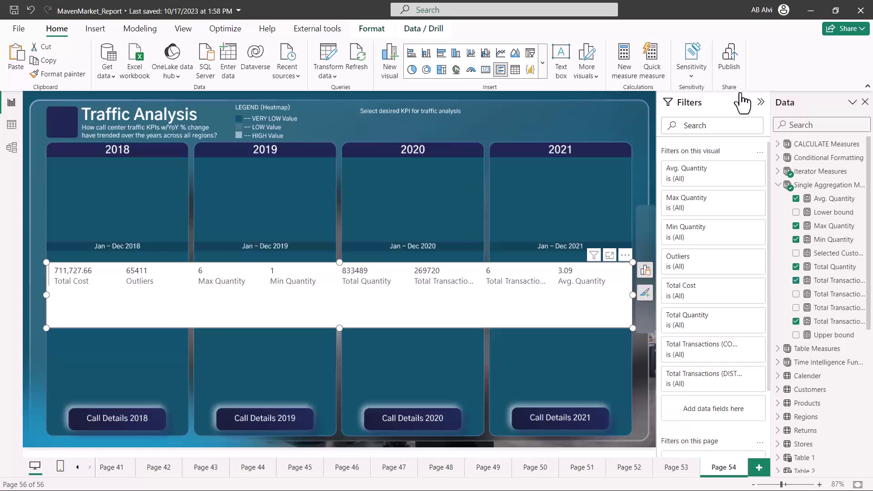
{"action": "left_click_drag", "start_coordinate": [714, 78], "coordinate": [745, 75]}
{"action": "key", "text": "Escape"}
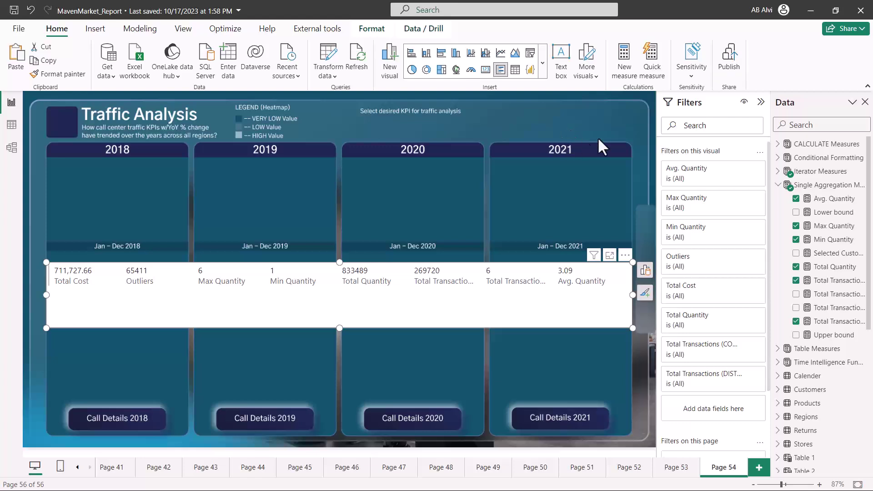
{"action": "left_click", "coordinate": [730, 56]}
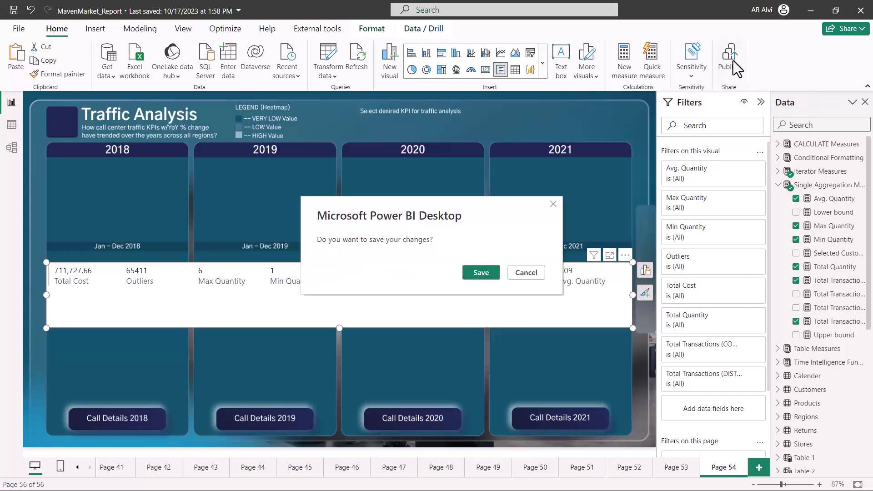
{"action": "left_click", "coordinate": [483, 274]}
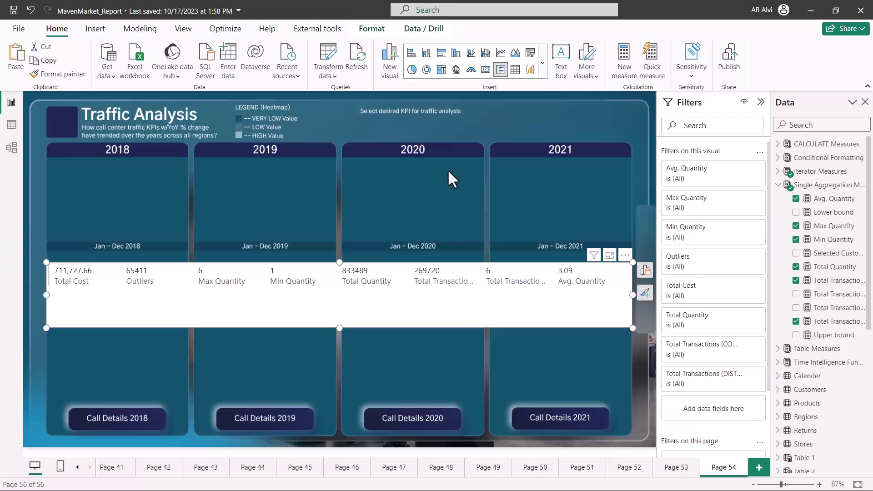
{"action": "key", "text": "ctrl+s"}
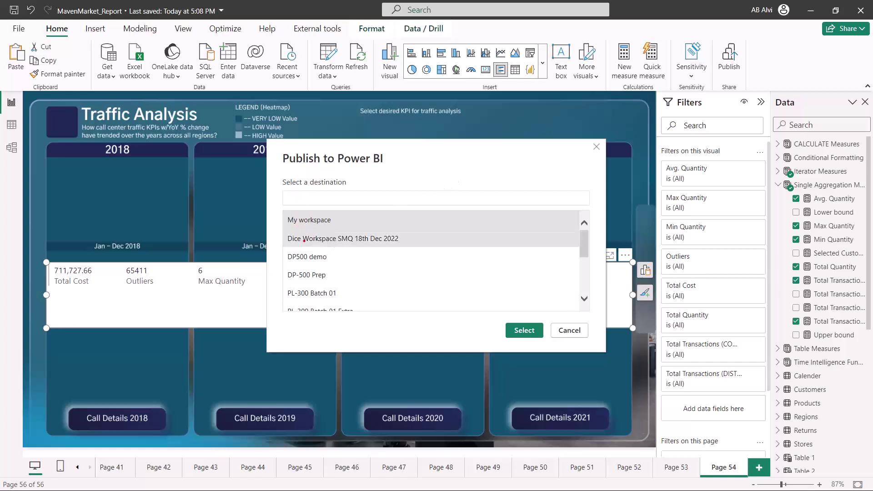
Step: Publish the report to the PL-300 Batch 03a workspace
{"action": "left_click_drag", "start_coordinate": [289, 228], "coordinate": [335, 227]}
{"action": "scroll", "coordinate": [351, 240], "scroll_direction": "down", "scroll_amount": 5}
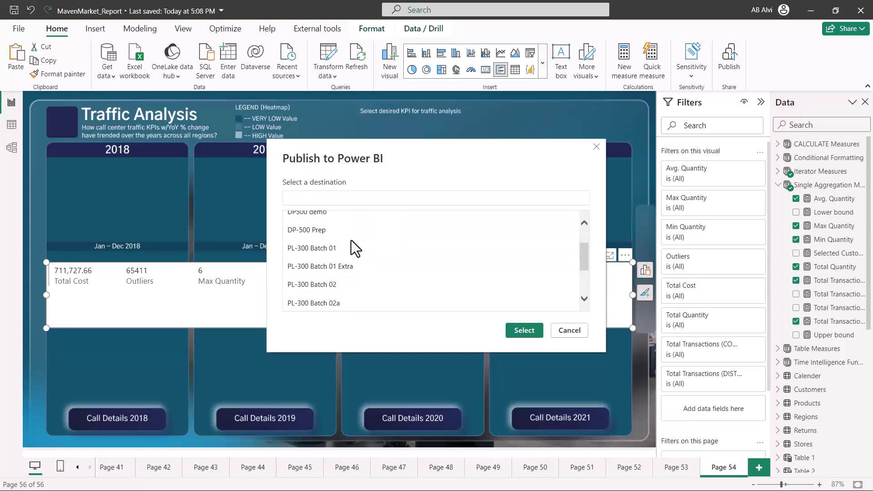
{"action": "scroll", "coordinate": [351, 248], "scroll_direction": "down", "scroll_amount": 1}
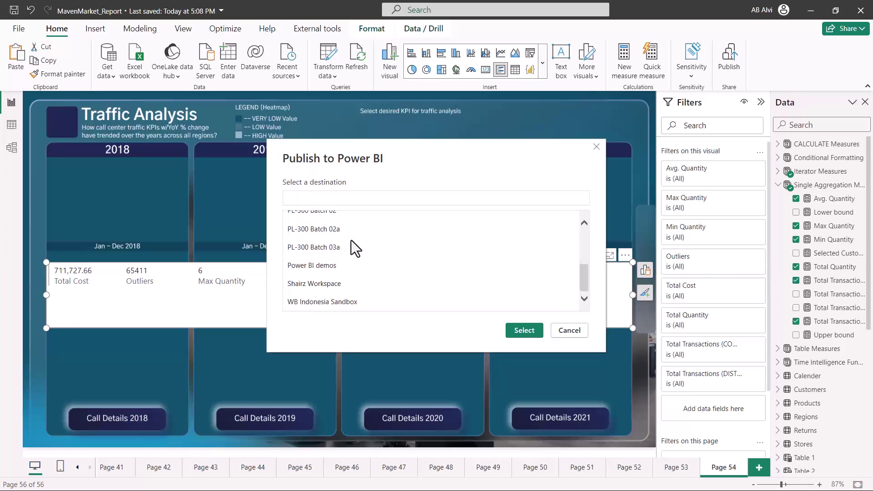
{"action": "left_click", "coordinate": [350, 241]}
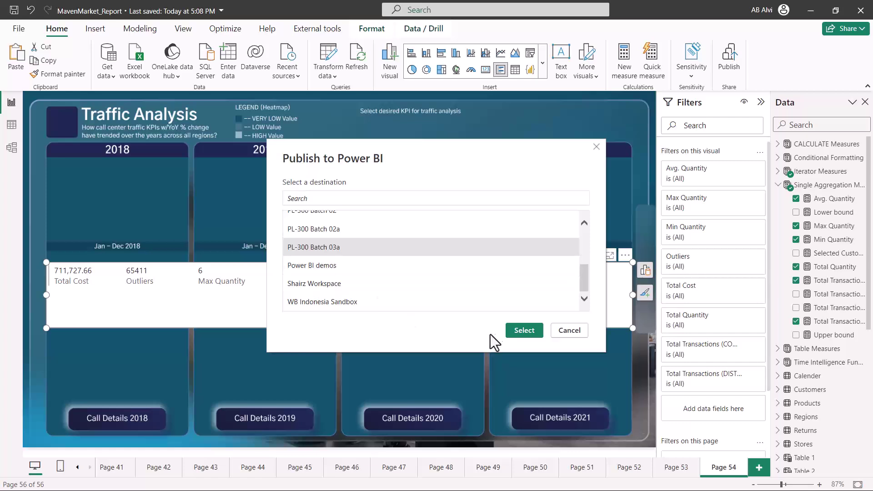
{"action": "left_click", "coordinate": [523, 330]}
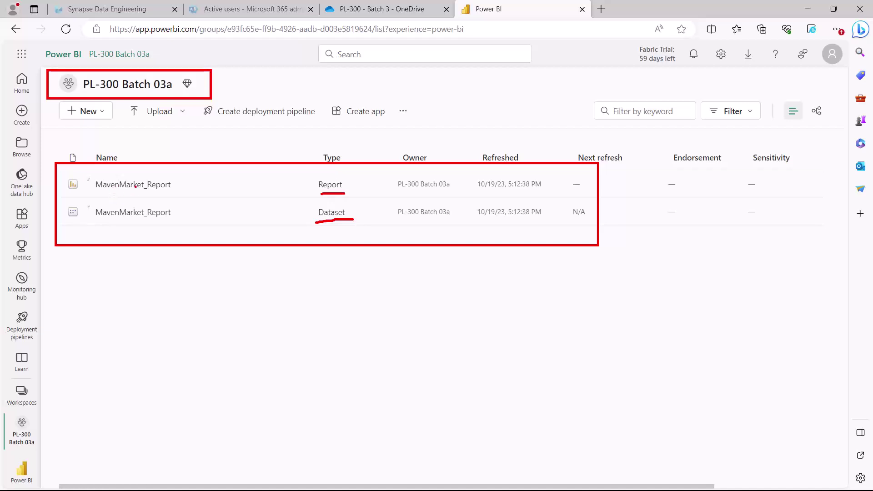
{"action": "left_click_drag", "start_coordinate": [67, 193], "coordinate": [172, 194]}
{"action": "mouse_move", "coordinate": [61, 222]}
{"action": "left_mouse_down"}
{"action": "mouse_move", "coordinate": [180, 221]}
{"action": "mouse_move", "coordinate": [180, 200]}
{"action": "mouse_move", "coordinate": [63, 202]}
{"action": "mouse_move", "coordinate": [58, 224]}
{"action": "left_mouse_up"}
{"action": "mouse_move", "coordinate": [310, 200]}
{"action": "left_mouse_down"}
{"action": "mouse_move", "coordinate": [310, 222]}
{"action": "mouse_move", "coordinate": [307, 197]}
{"action": "mouse_move", "coordinate": [353, 200]}
{"action": "mouse_move", "coordinate": [355, 216]}
{"action": "mouse_move", "coordinate": [312, 224]}
{"action": "left_mouse_up"}
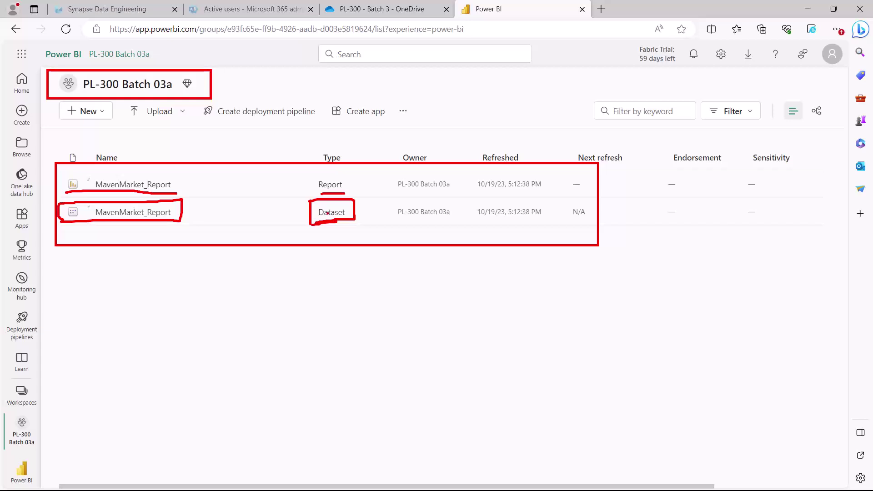
{"action": "key", "text": "Escape"}
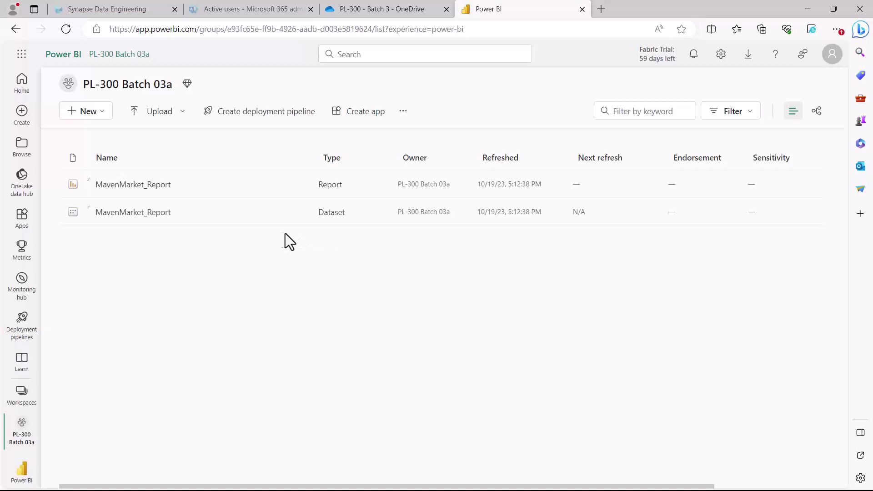
Step: Start a new dataset in the PL-300 Batch 03a workspace and review the data source choices offered for it
{"action": "left_click", "coordinate": [102, 119]}
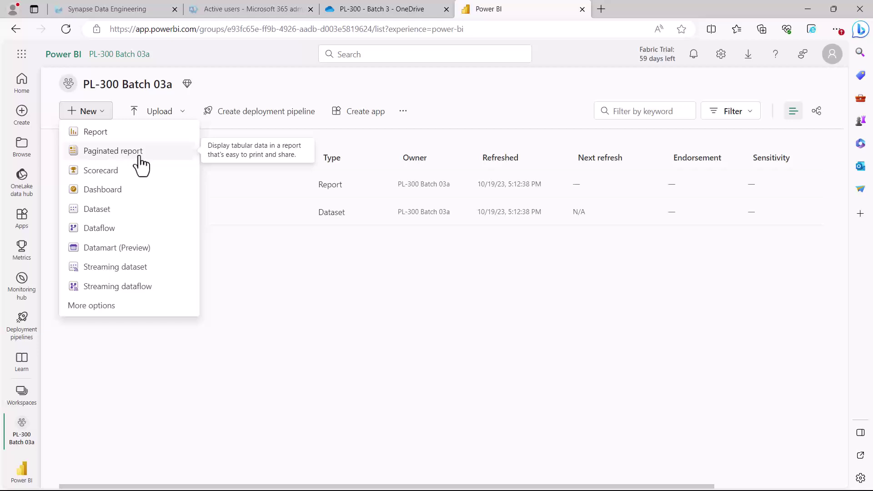
{"action": "left_click", "coordinate": [93, 210]}
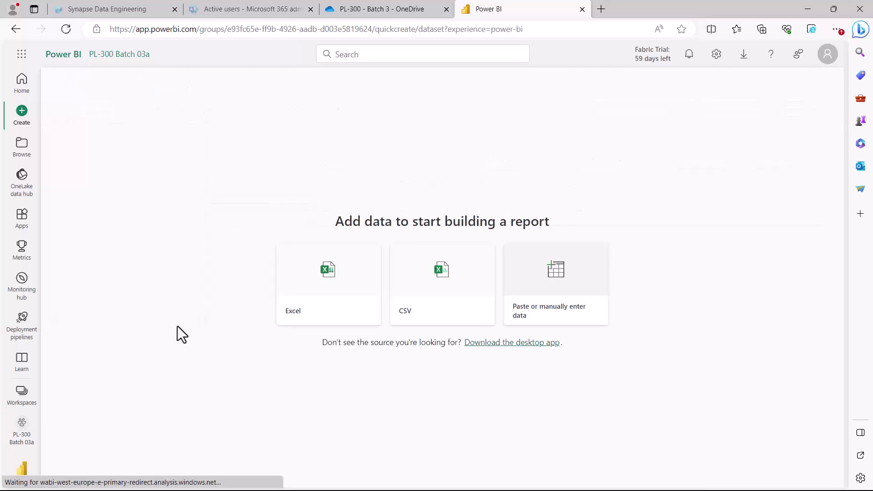
{"action": "mouse_move", "coordinate": [262, 175]}
{"action": "left_mouse_down"}
{"action": "mouse_move", "coordinate": [428, 312]}
{"action": "mouse_move", "coordinate": [600, 375]}
{"action": "mouse_move", "coordinate": [650, 382]}
{"action": "left_mouse_up"}
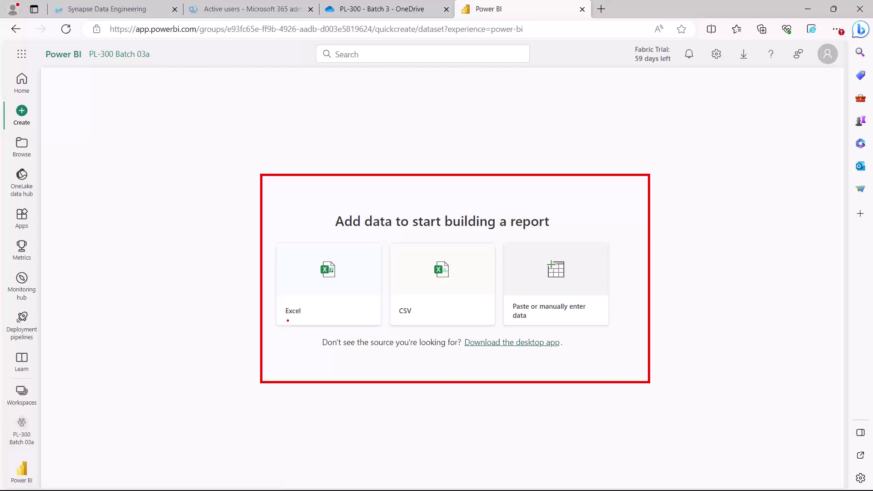
{"action": "left_click_drag", "start_coordinate": [288, 321], "coordinate": [318, 321]}
{"action": "left_click_drag", "start_coordinate": [406, 318], "coordinate": [462, 322]}
{"action": "key", "text": "Escape"}
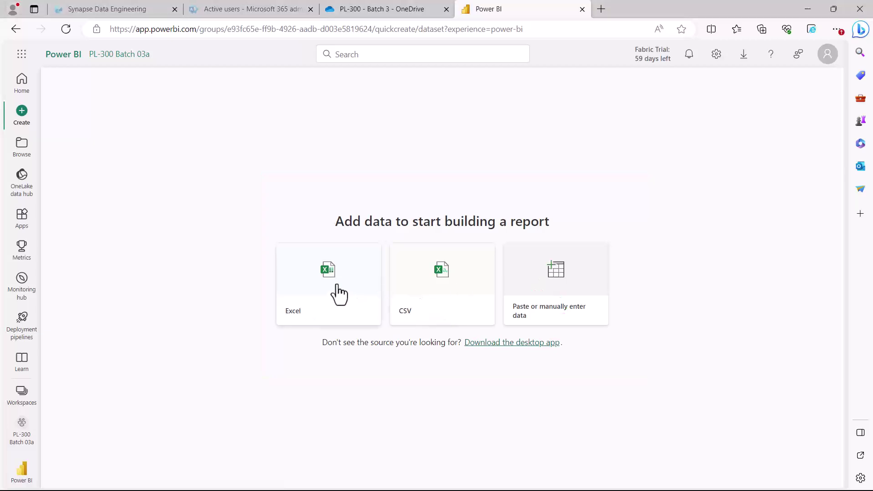
Step: Look through the cloud files and the local device for an Excel source, and cancel the file selection
{"action": "left_click", "coordinate": [331, 280]}
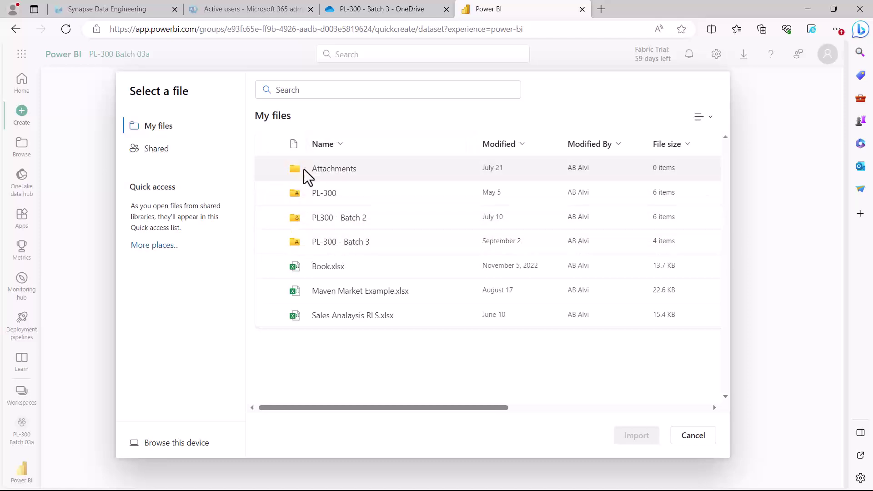
{"action": "left_click", "coordinate": [157, 448]}
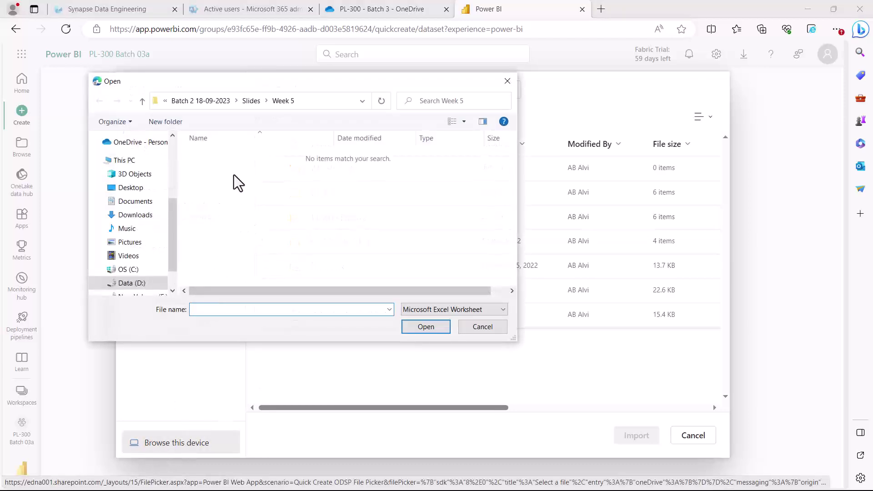
{"action": "left_click", "coordinate": [485, 329]}
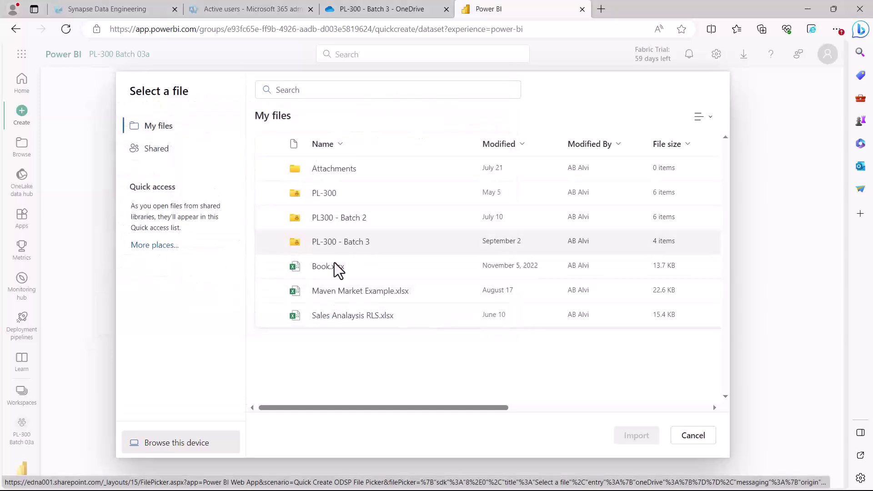
{"action": "left_click", "coordinate": [696, 438]}
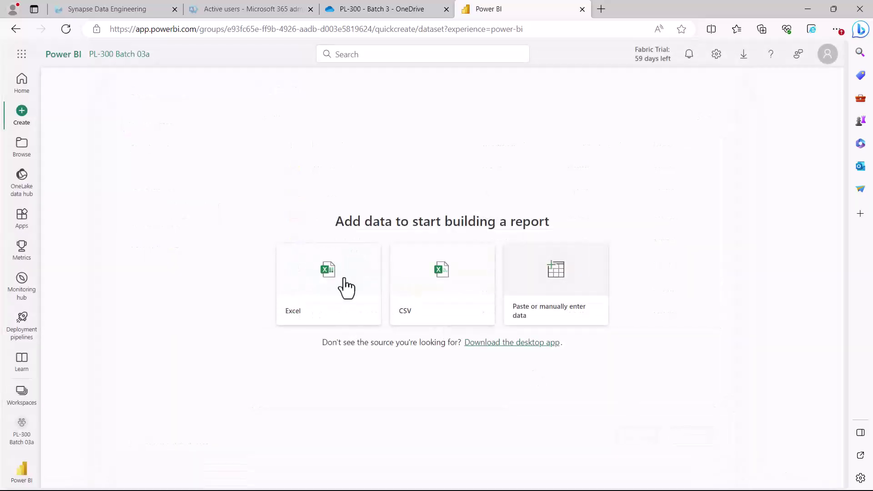
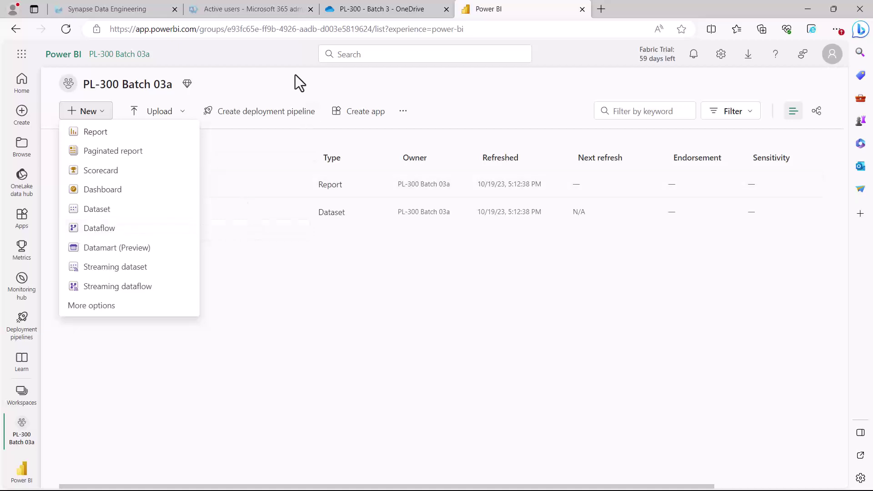
Step: Review the actions available for the MavenMarket_Report dataset in the workspace
{"action": "left_click", "coordinate": [296, 96]}
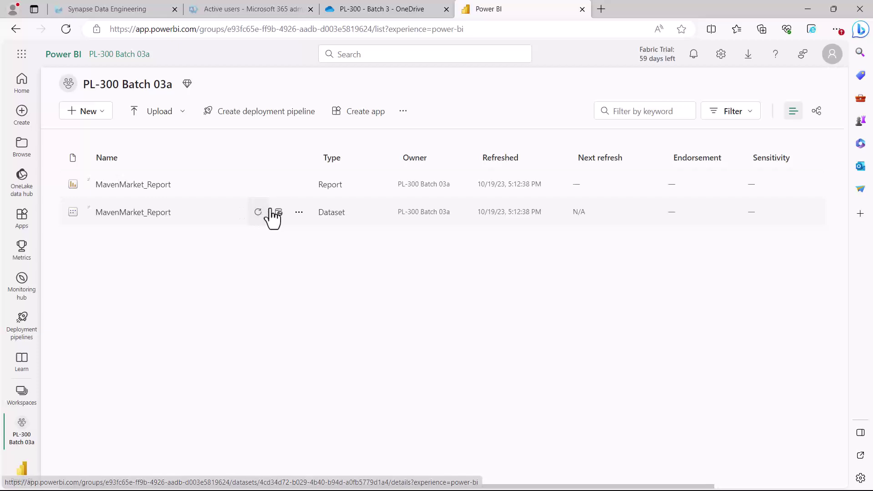
{"action": "left_click", "coordinate": [300, 215]}
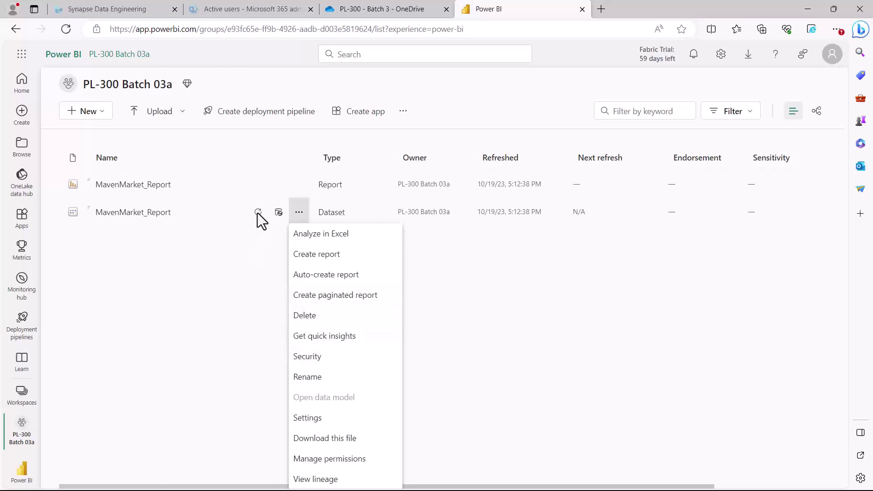
{"action": "left_click", "coordinate": [203, 279]}
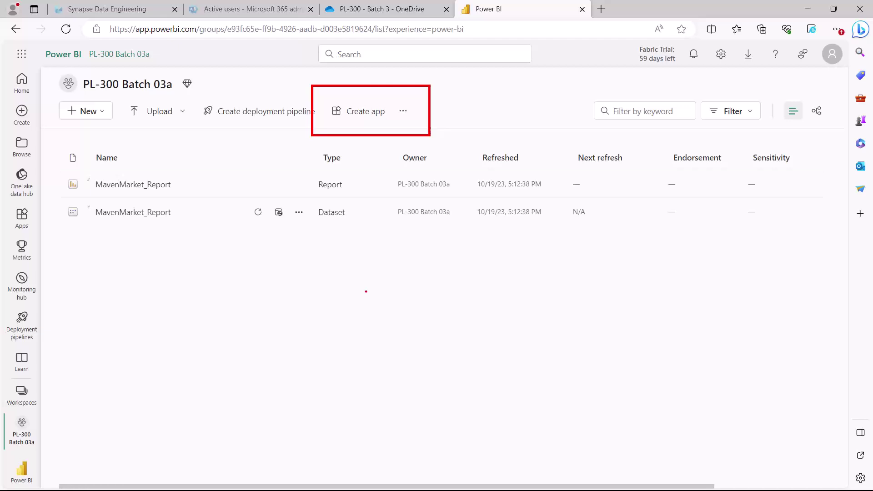
Step: Review the item types that can be created in the workspace, in particular Report and Dataset
{"action": "left_click", "coordinate": [105, 116]}
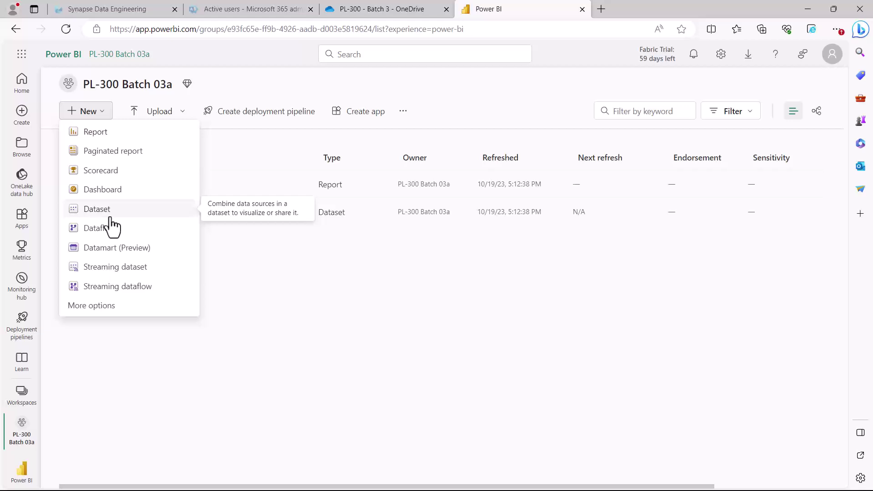
{"action": "left_click_drag", "start_coordinate": [57, 117], "coordinate": [123, 146]}
{"action": "left_click_drag", "start_coordinate": [65, 195], "coordinate": [122, 220]}
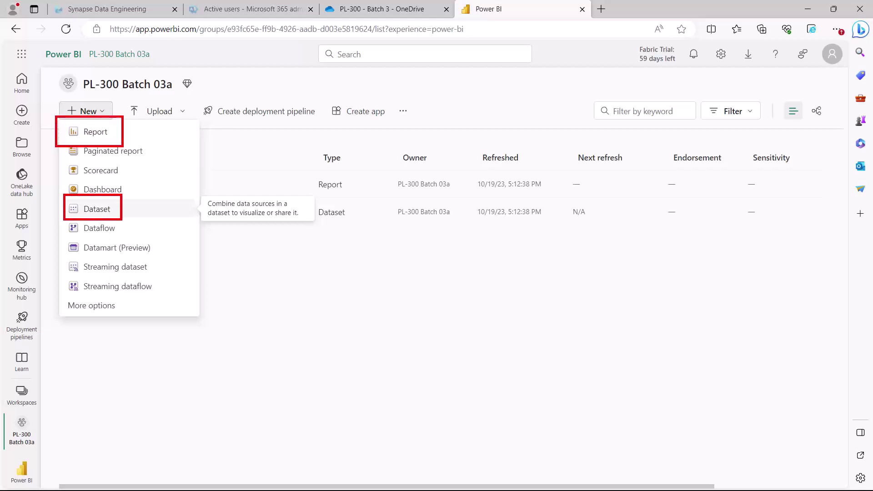